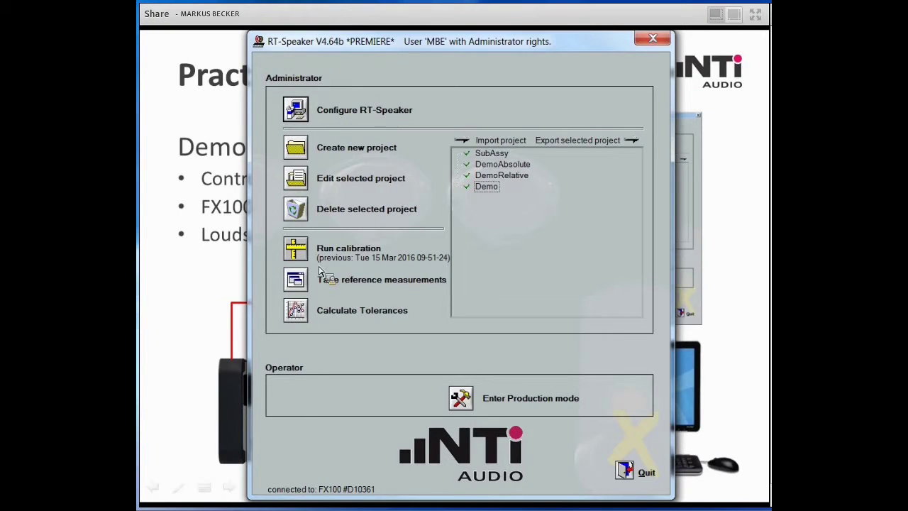
Step: Create a new project named 'Webinar' that uses the default project settings
click(297, 149)
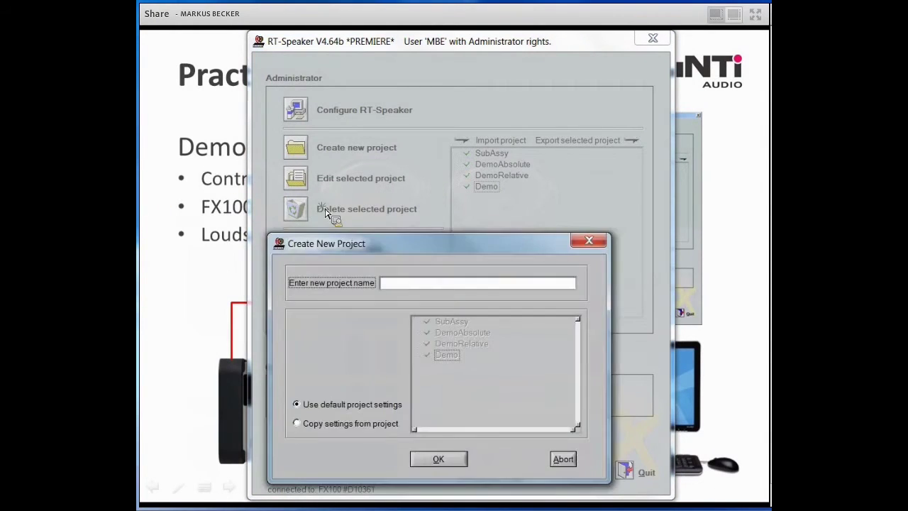
drag(506, 250, 536, 222)
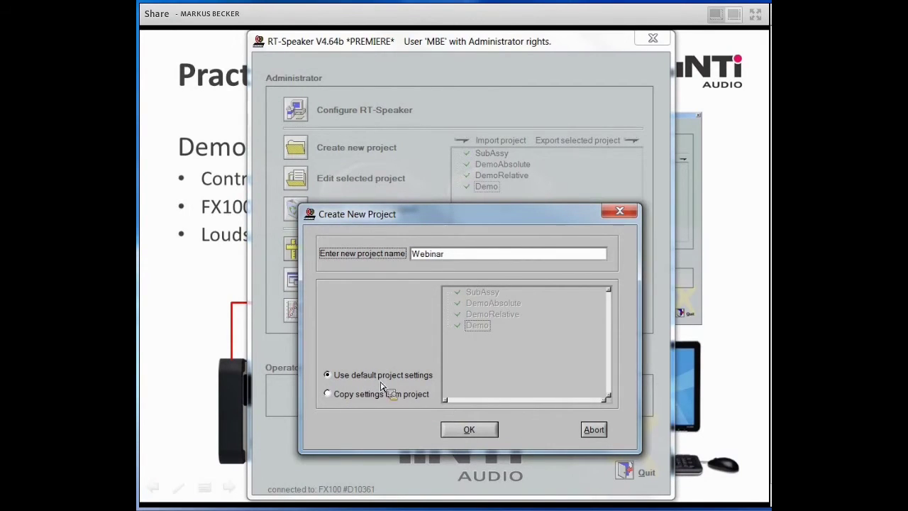
click(469, 429)
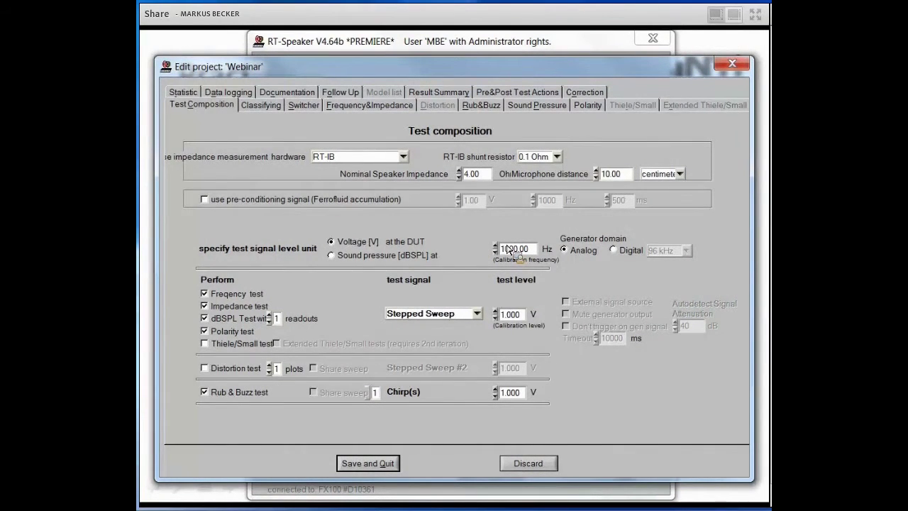
Step: Choose FX-SIP (single/dual mode) hardware, 5.00 microphone distance and a Glide Sweep test signal
click(403, 157)
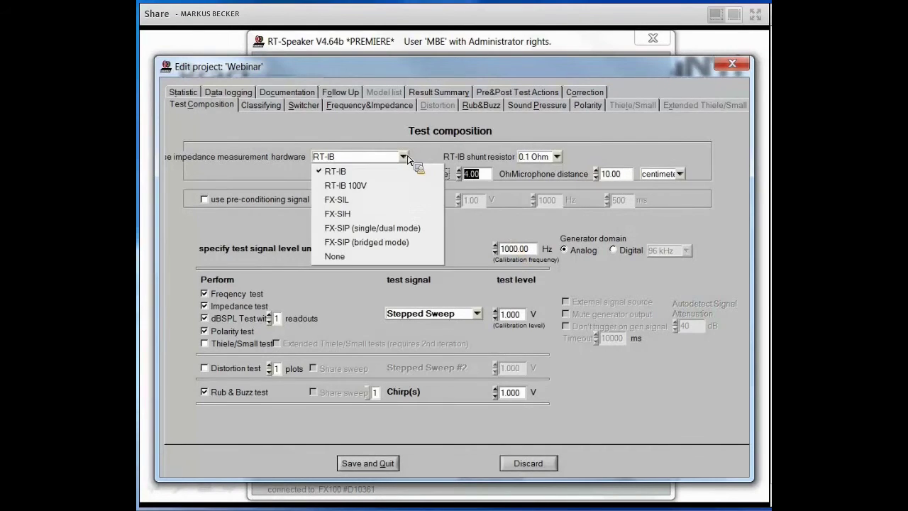
click(353, 227)
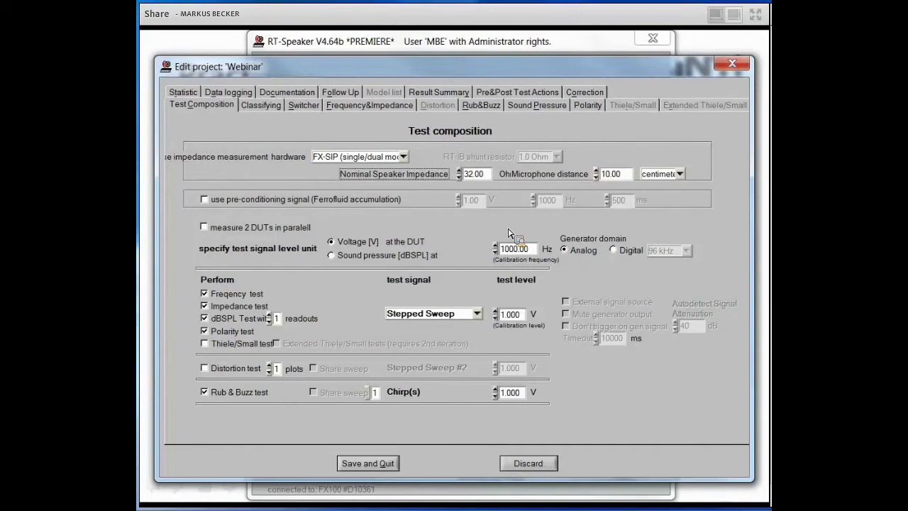
click(619, 175)
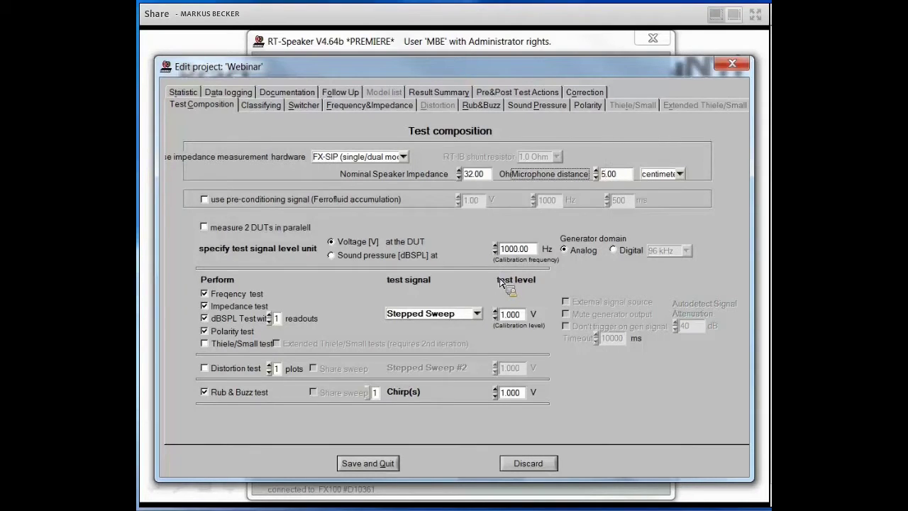
click(445, 316)
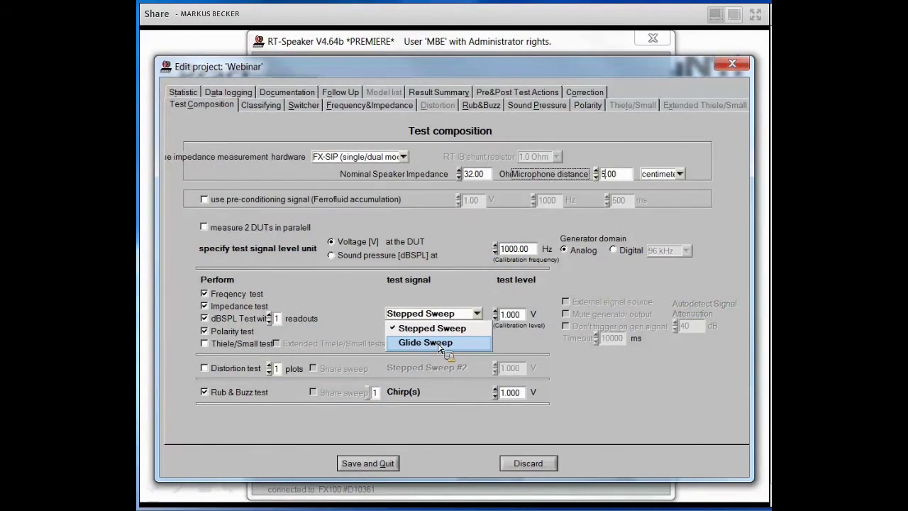
click(444, 343)
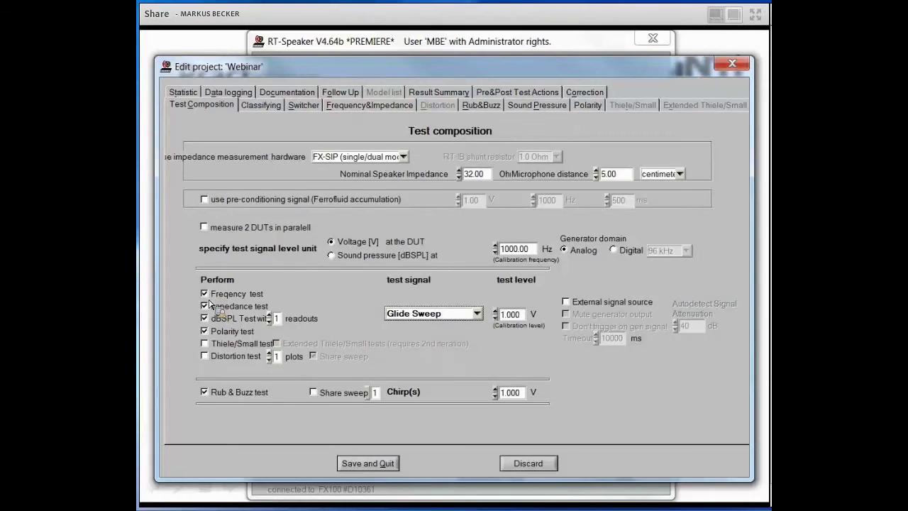
Step: Swap Polarity for Thiele/Small and Distortion tests, set 0.500 V level, and share the Rub & Buzz sweep
click(205, 331)
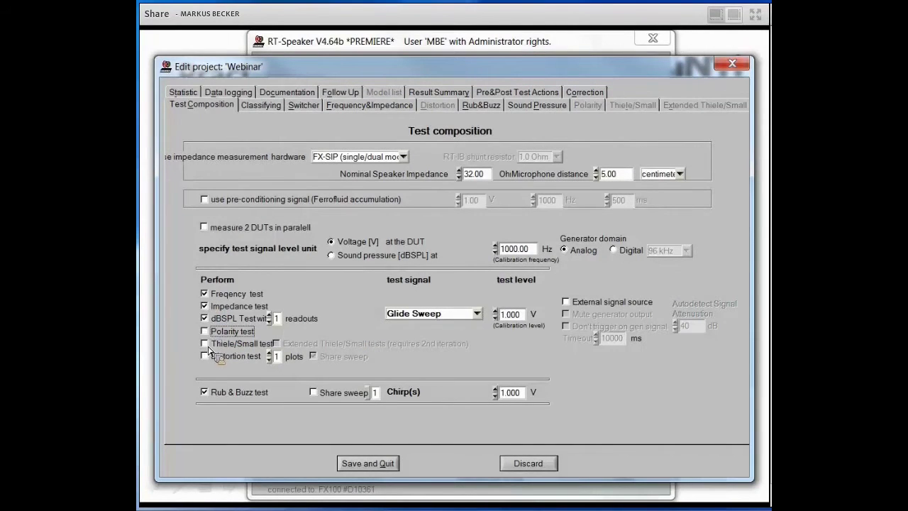
click(205, 344)
click(205, 357)
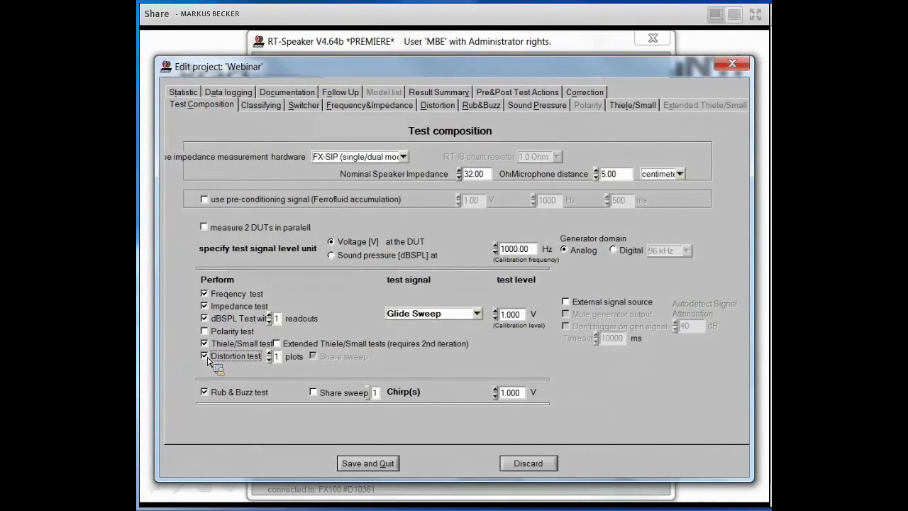
click(533, 314)
text(0)
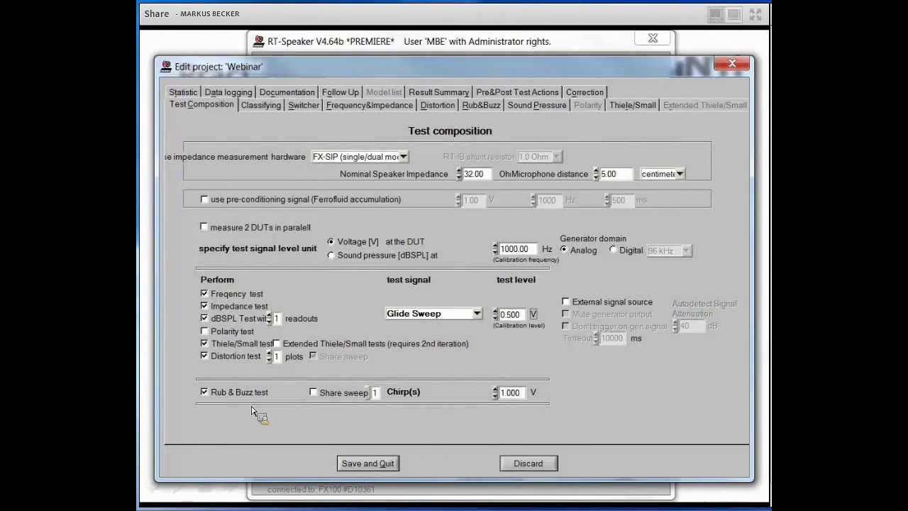
click(318, 394)
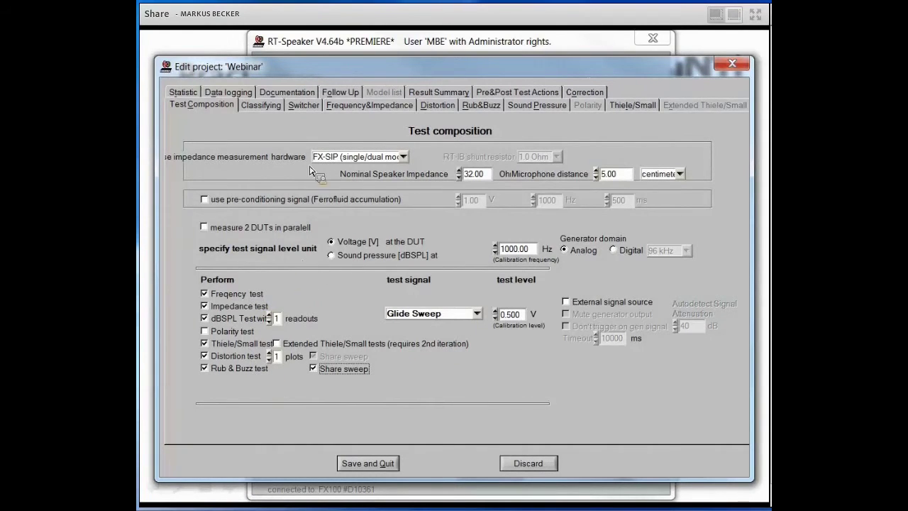
click(352, 107)
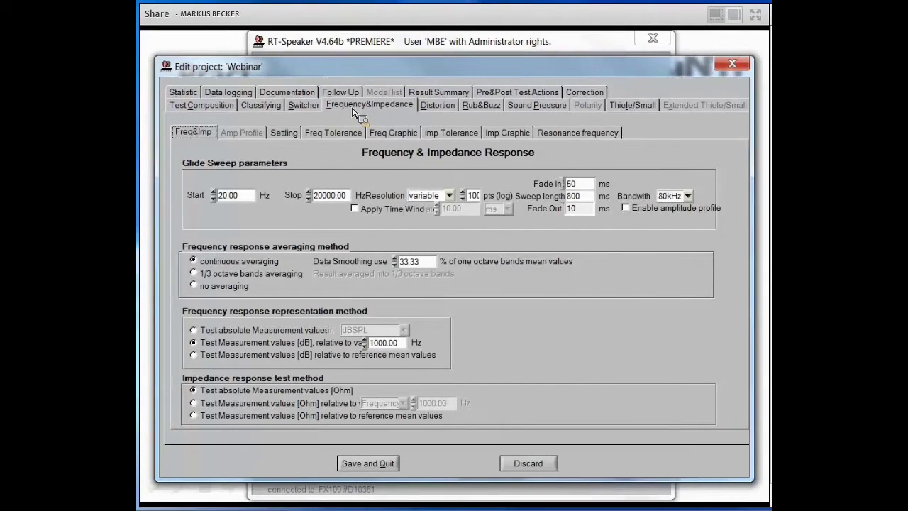
Step: Start the sweep at 50 Hz and widen the impedance tolerance band to ±6.00 dB
click(225, 199)
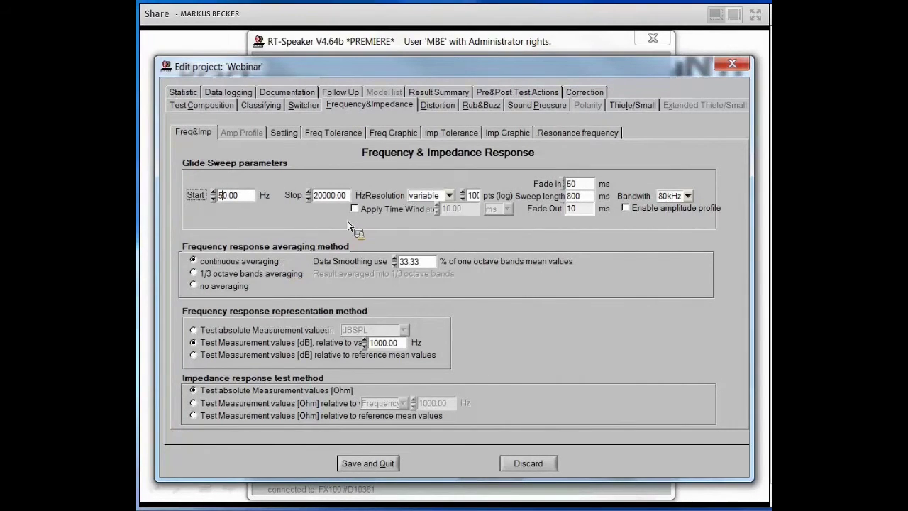
click(339, 133)
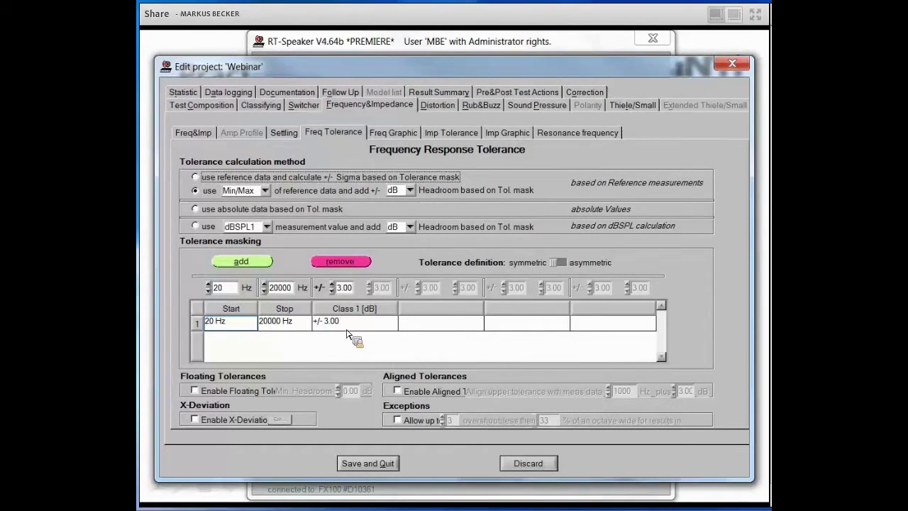
click(454, 134)
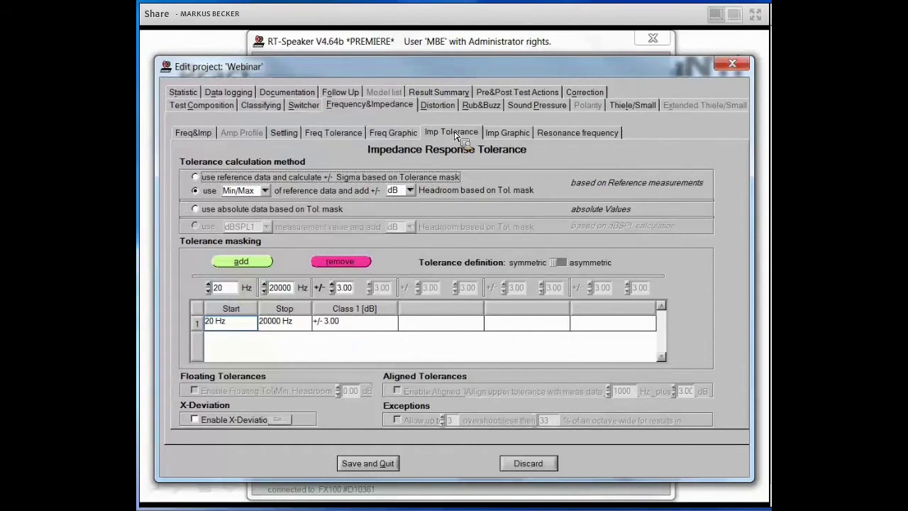
click(202, 326)
click(331, 283)
click(331, 284)
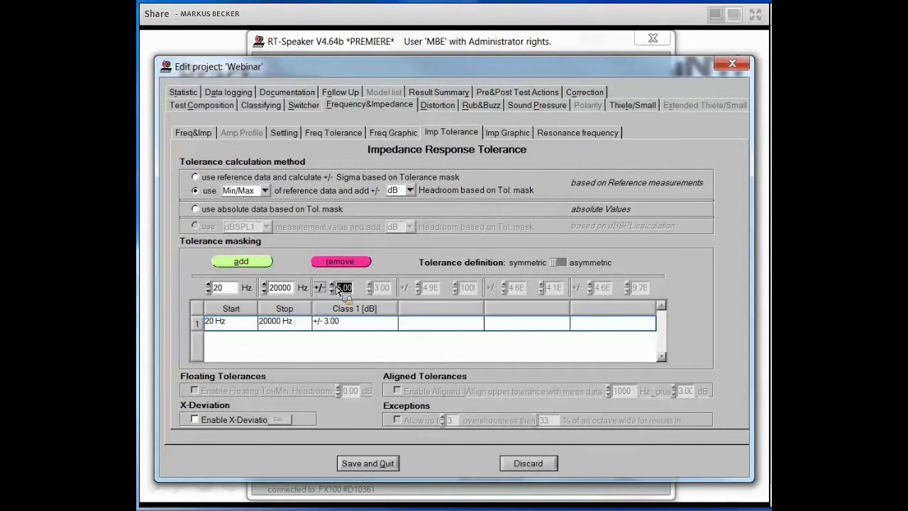
click(332, 284)
click(253, 264)
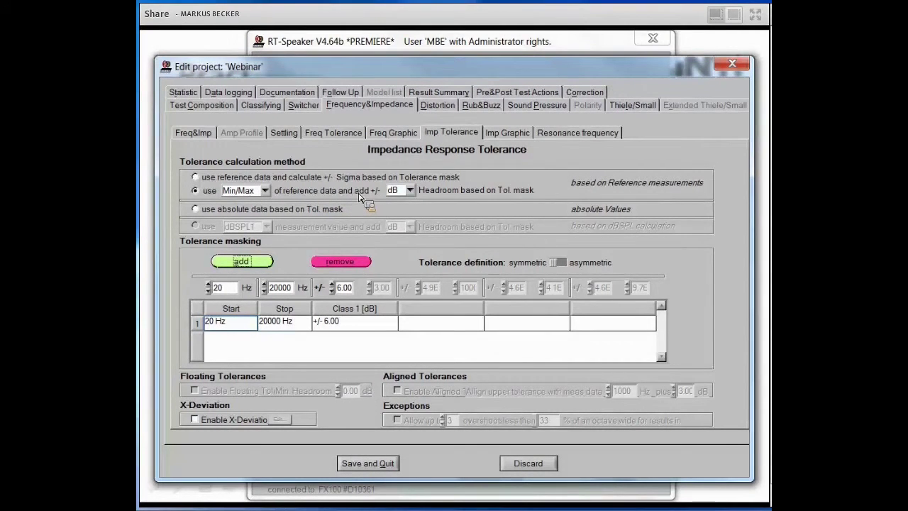
Step: Limit resonance frequency scope #1 to 50–200 Hz
click(600, 133)
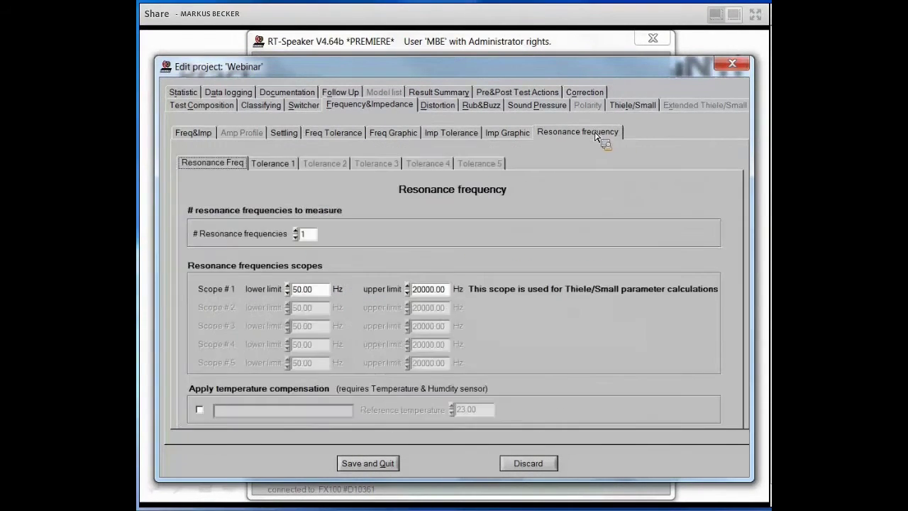
click(429, 289)
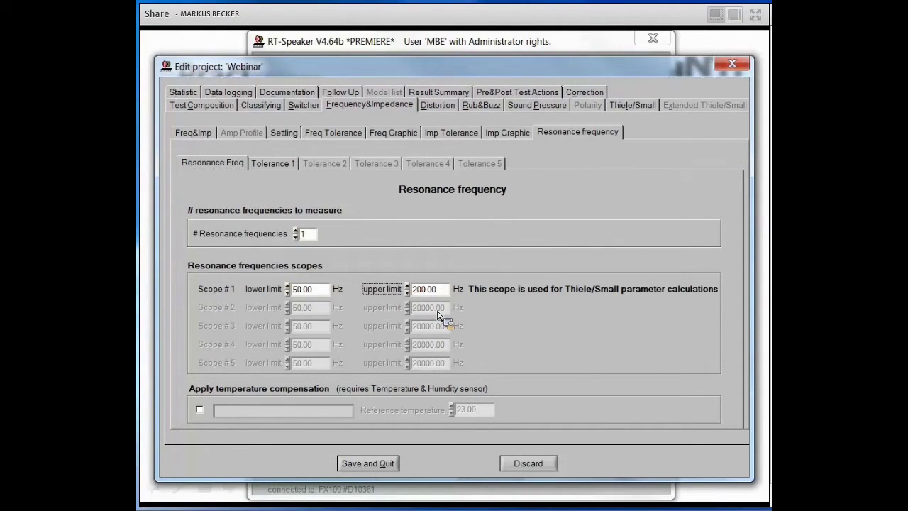
click(485, 106)
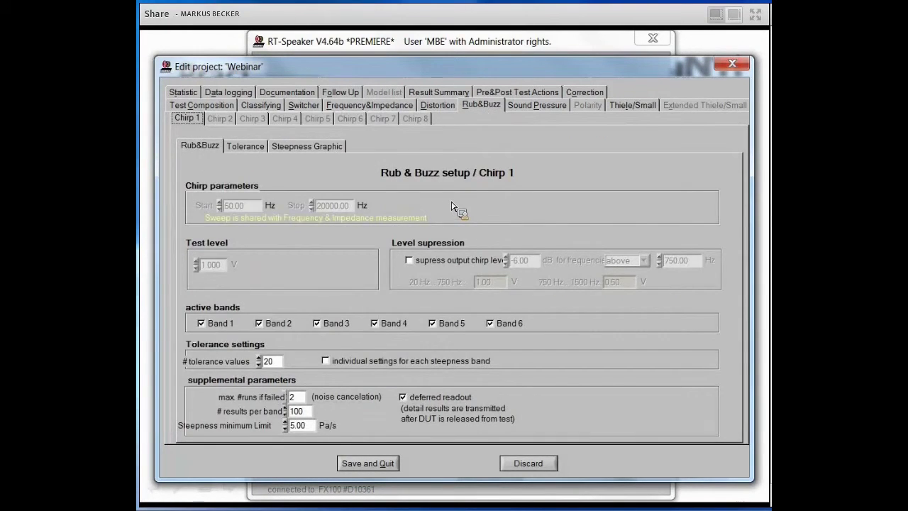
Step: Base distortion tolerances on absolute values and set 15% Class 1 tolerance at 20 Hz
click(249, 147)
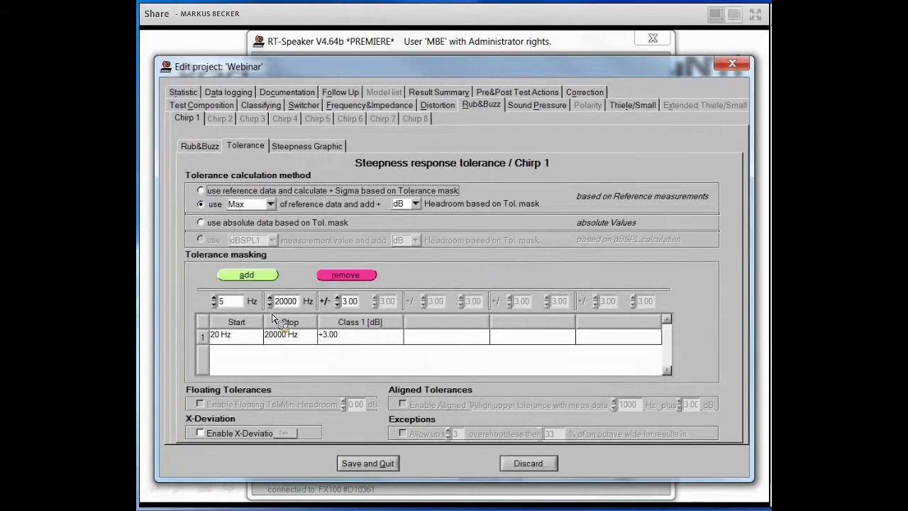
click(437, 105)
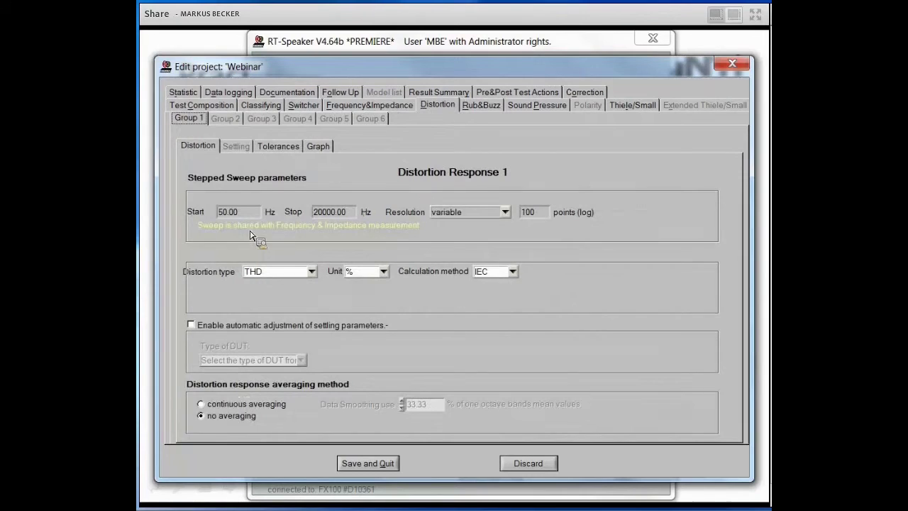
click(278, 146)
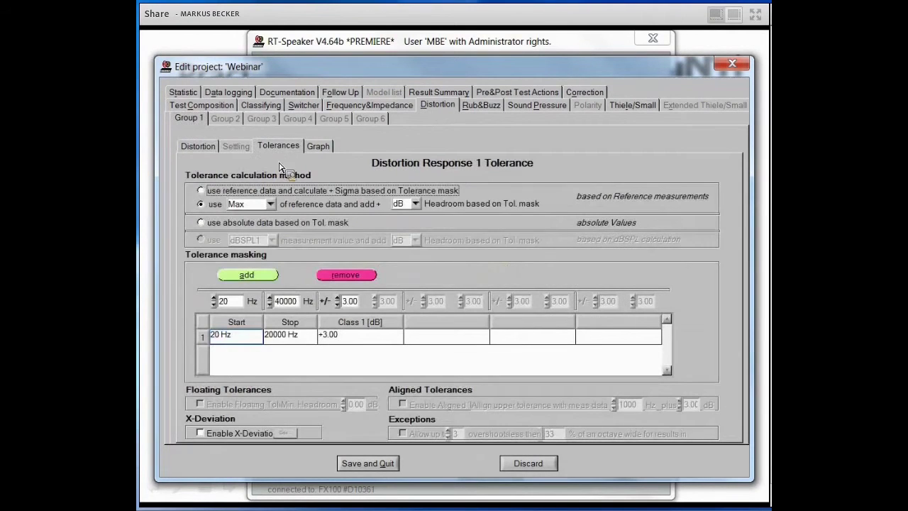
click(201, 223)
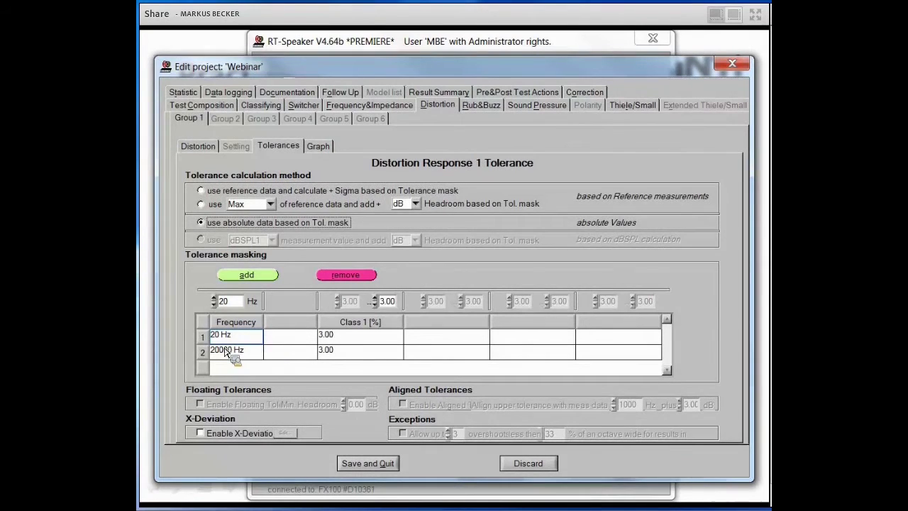
click(204, 339)
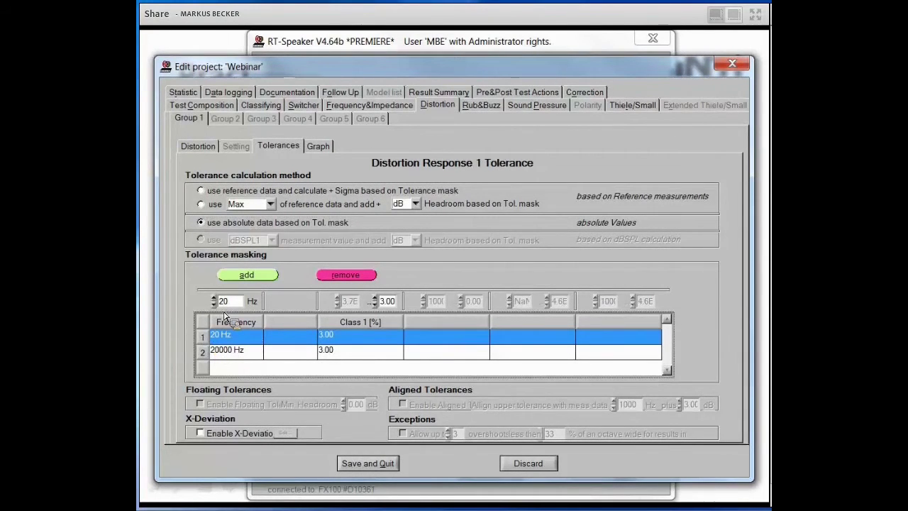
click(387, 304)
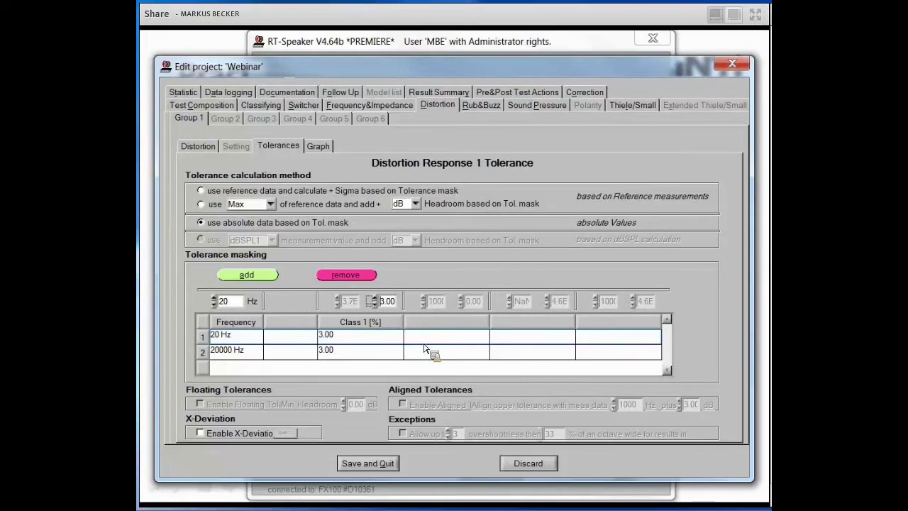
text(15)
click(246, 278)
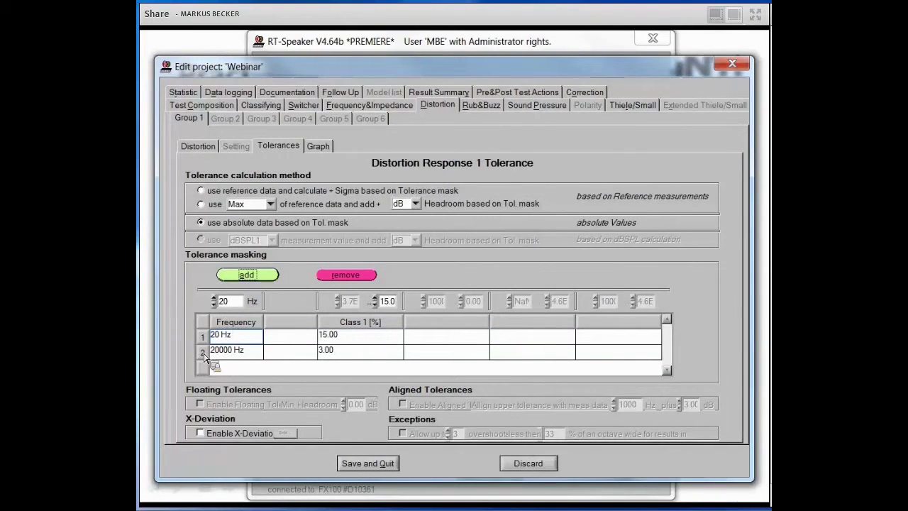
Step: Add distortion tolerance points at 50 Hz (15%) and 300 Hz (4%)
click(219, 301)
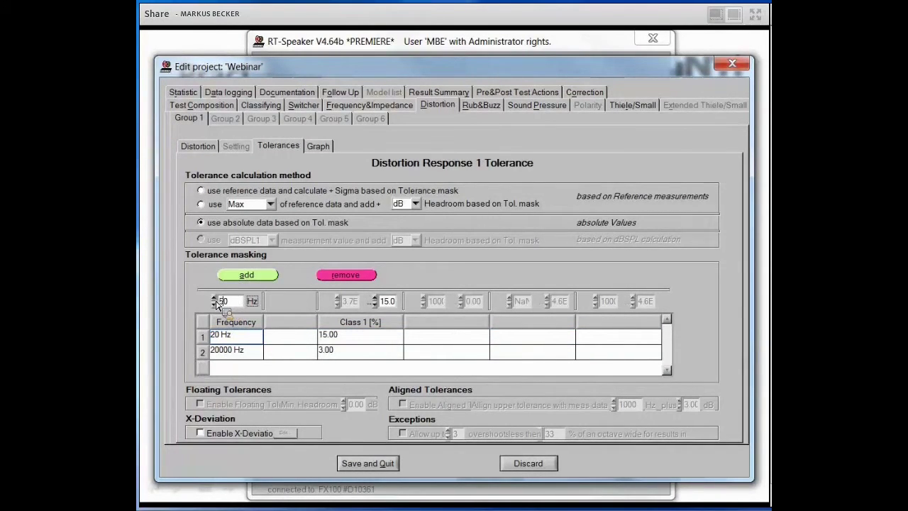
click(268, 276)
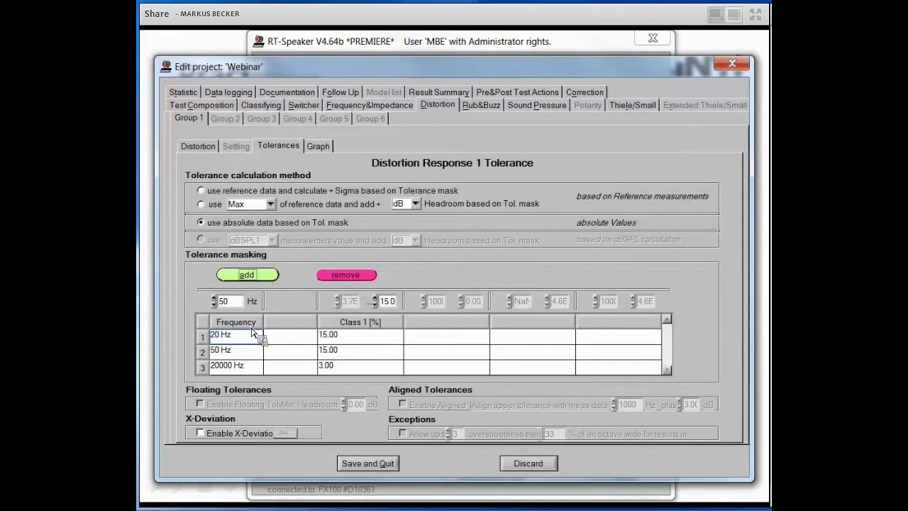
double_click(224, 301)
text(300)
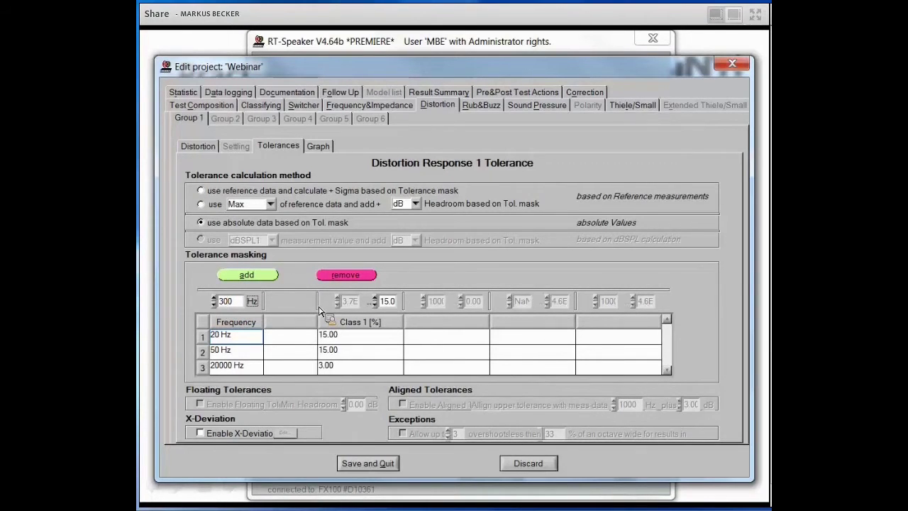
click(393, 302)
key(Delete)
key(BackSpace)
text(4)
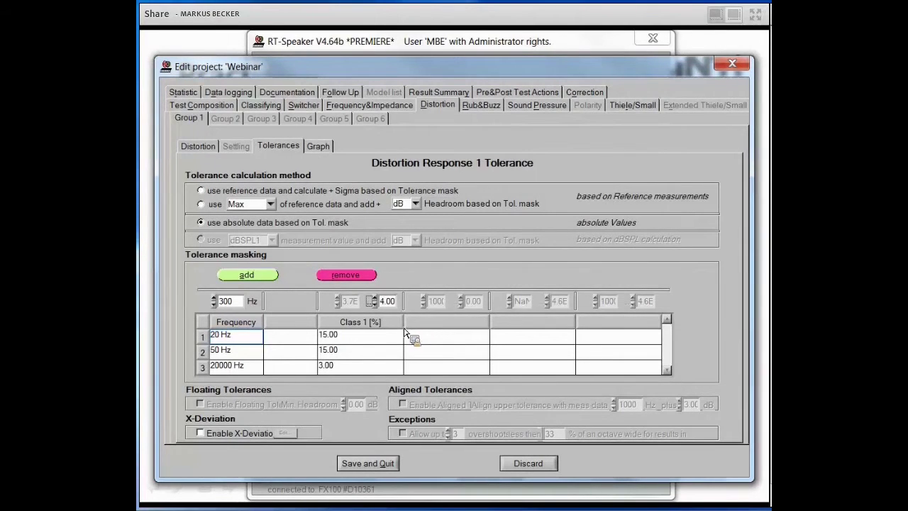
click(259, 277)
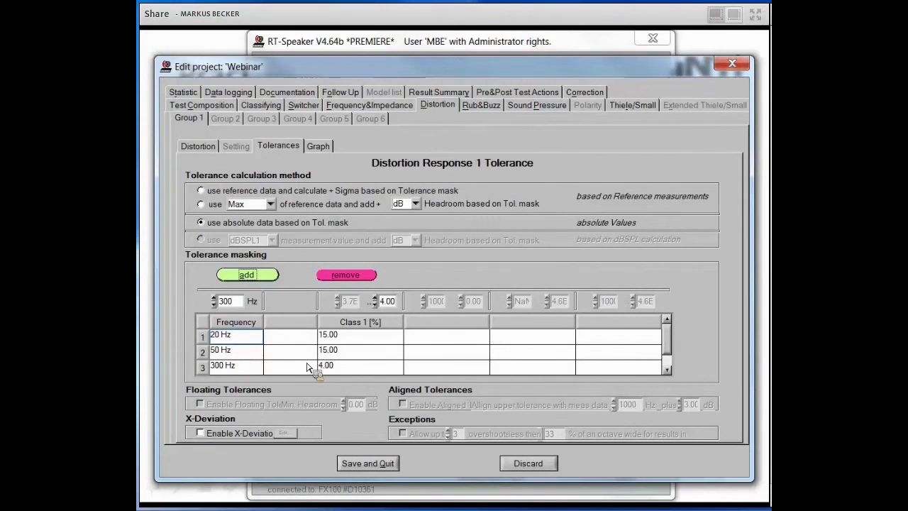
Step: Set the 20000 Hz distortion tolerance to 4% and save the project changes
click(667, 369)
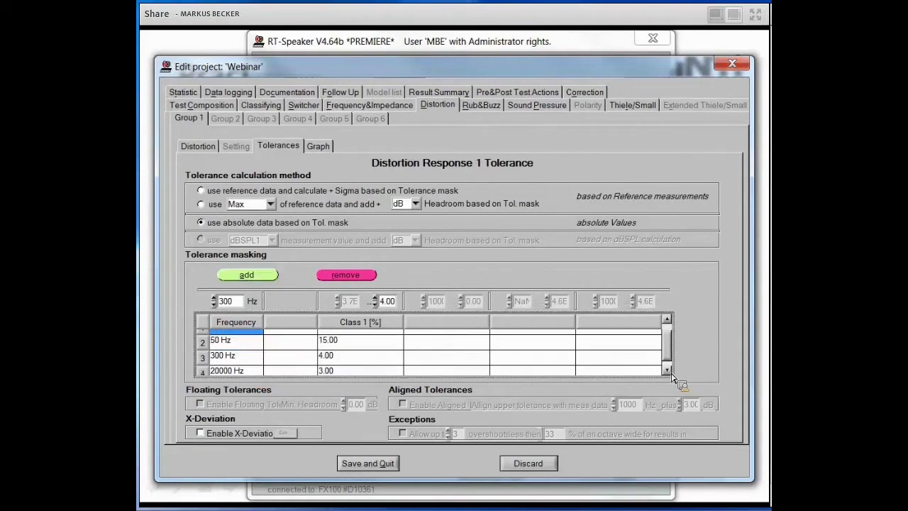
click(205, 376)
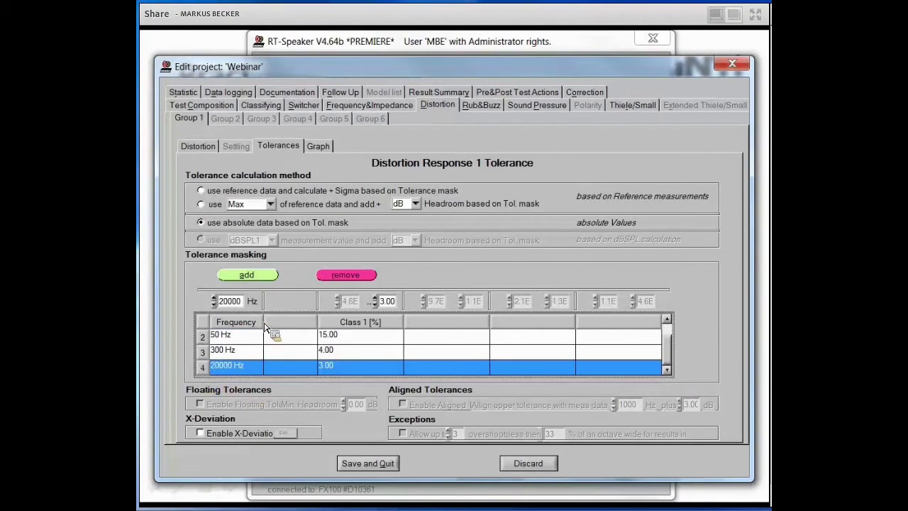
click(383, 303)
text(4)
click(249, 278)
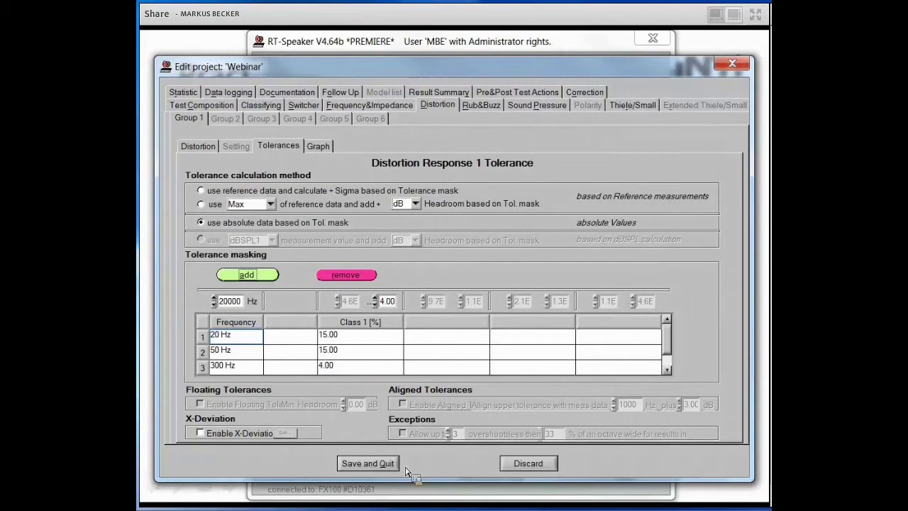
click(381, 469)
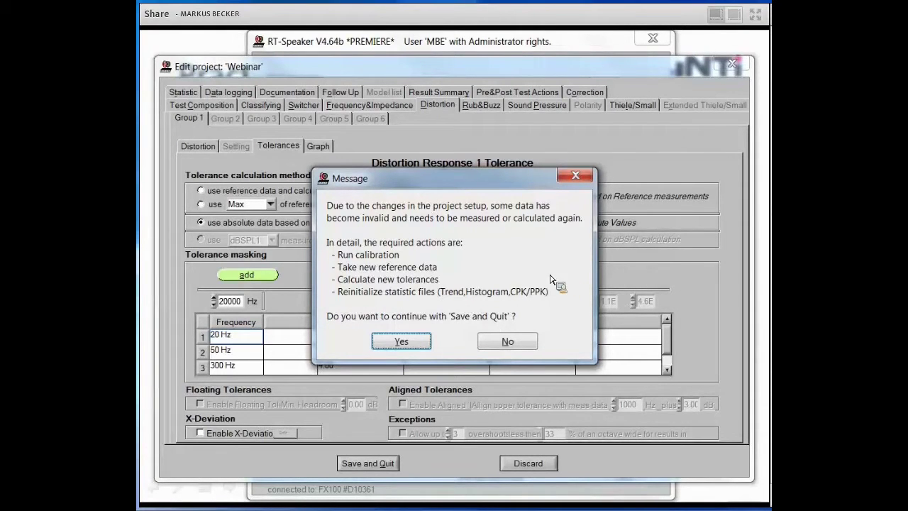
Step: Confirm saving even though the calibration data becomes invalid
click(415, 342)
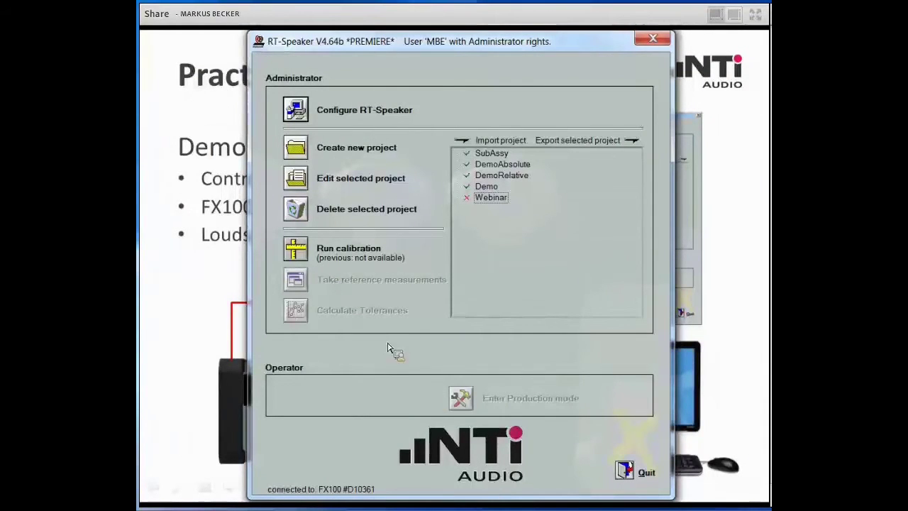
Step: Run the output calibration test for Webinar and save the calibration results
click(301, 251)
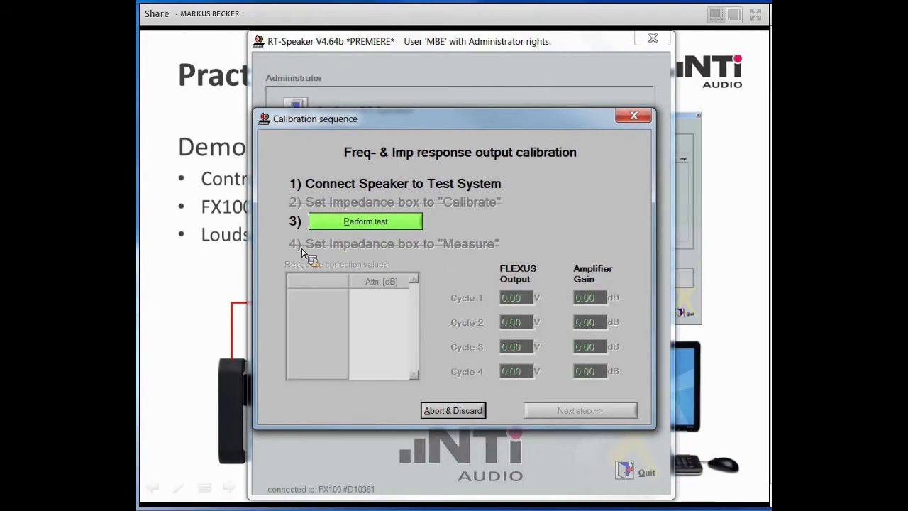
click(396, 224)
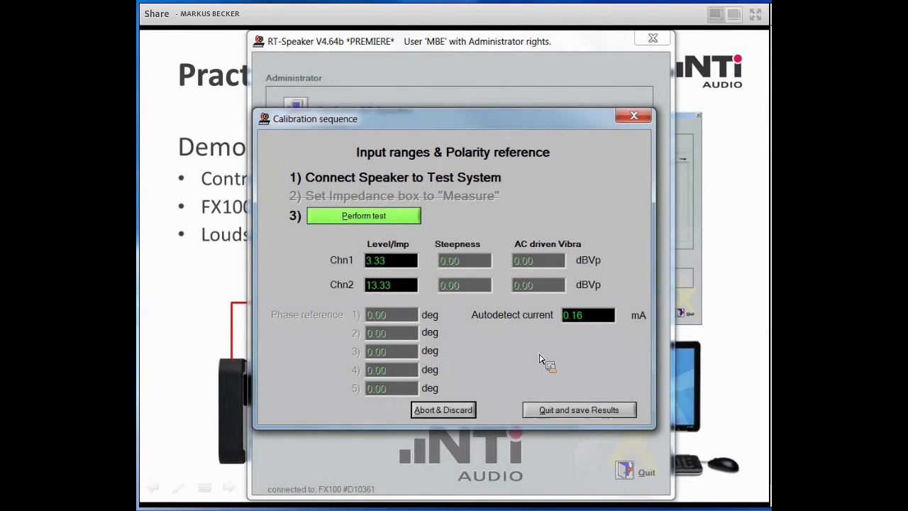
click(579, 410)
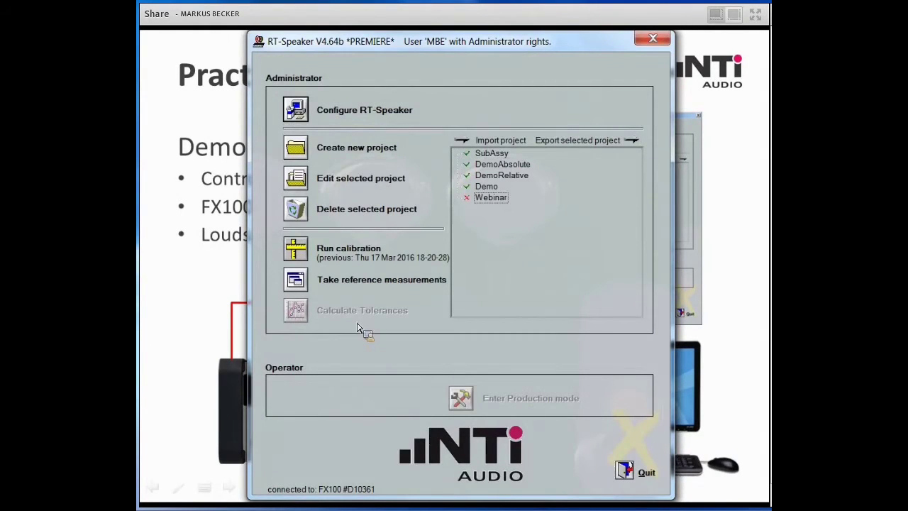
click(298, 279)
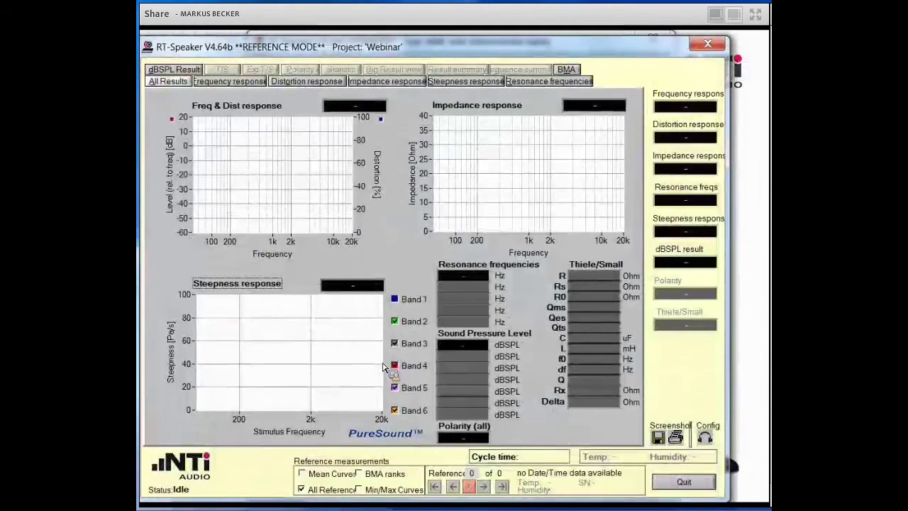
Step: Take a reference measurement with F1, then delete the first stored reference
drag(505, 56, 526, 57)
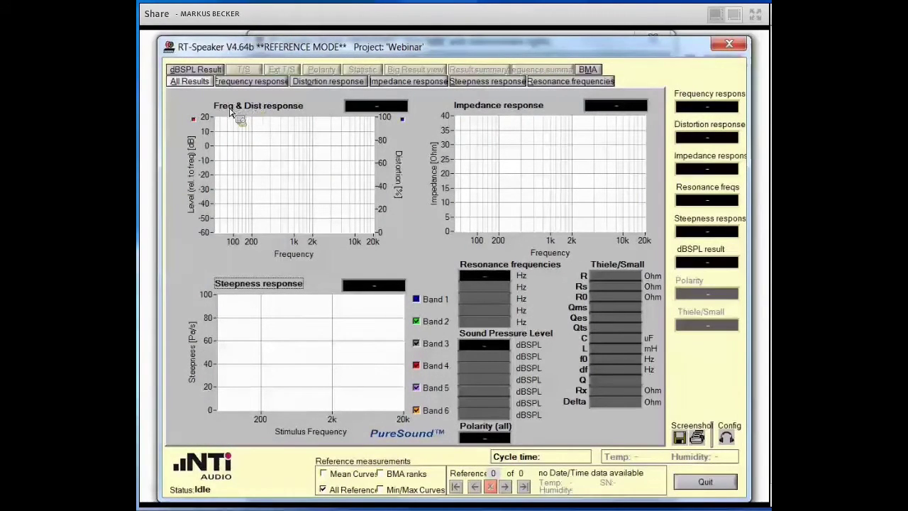
key(F1)
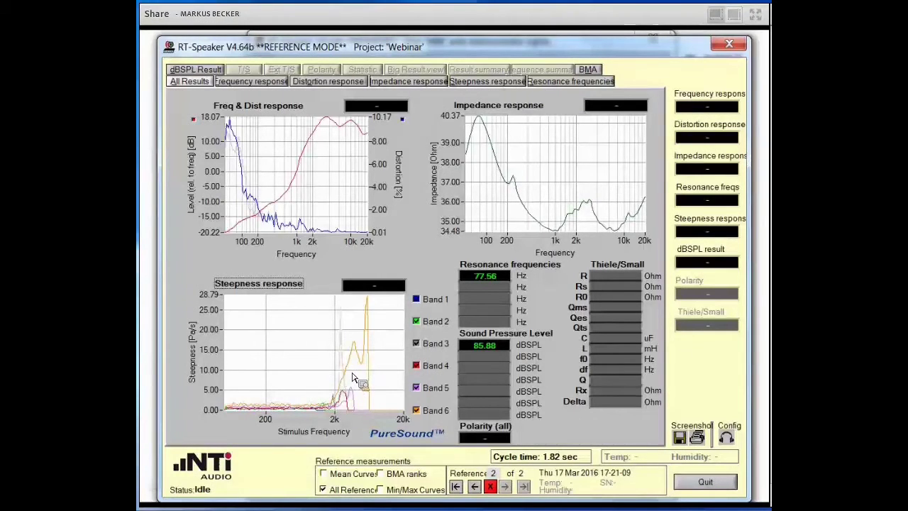
click(477, 492)
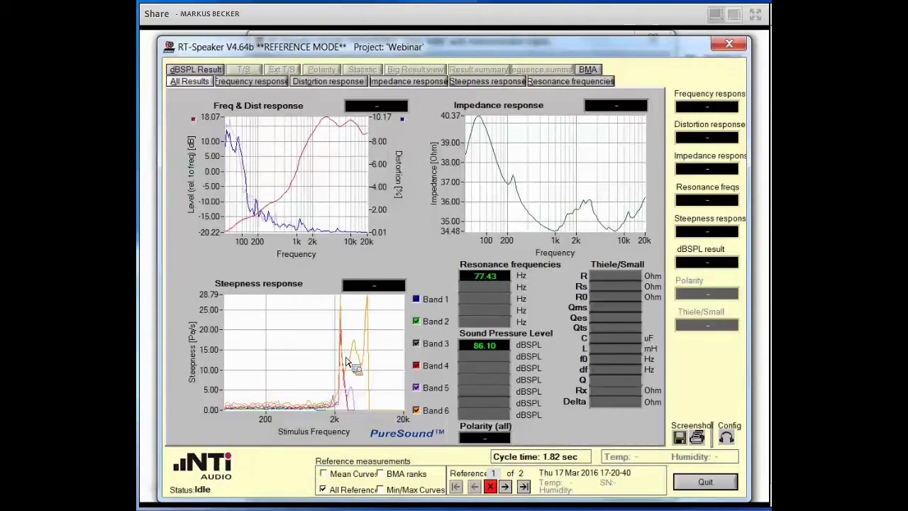
click(491, 487)
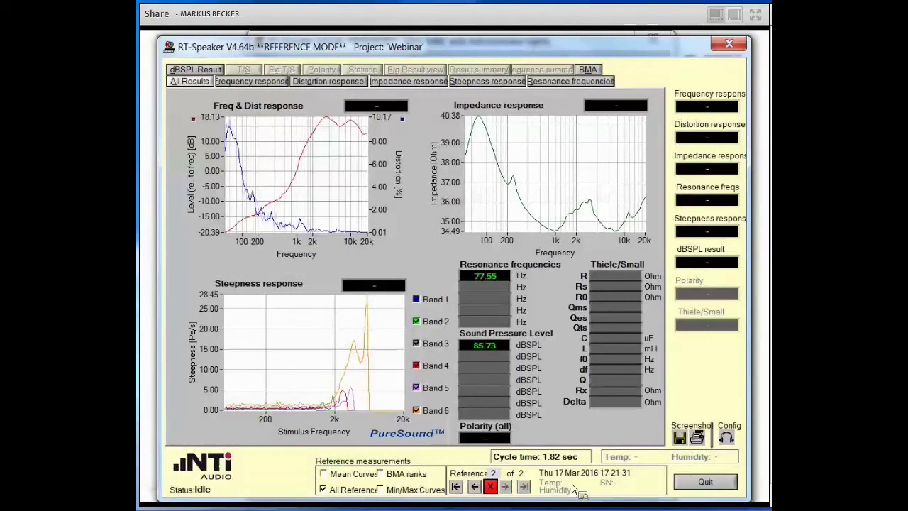
Step: Save the reference data and calculate new tolerance values from it
click(706, 482)
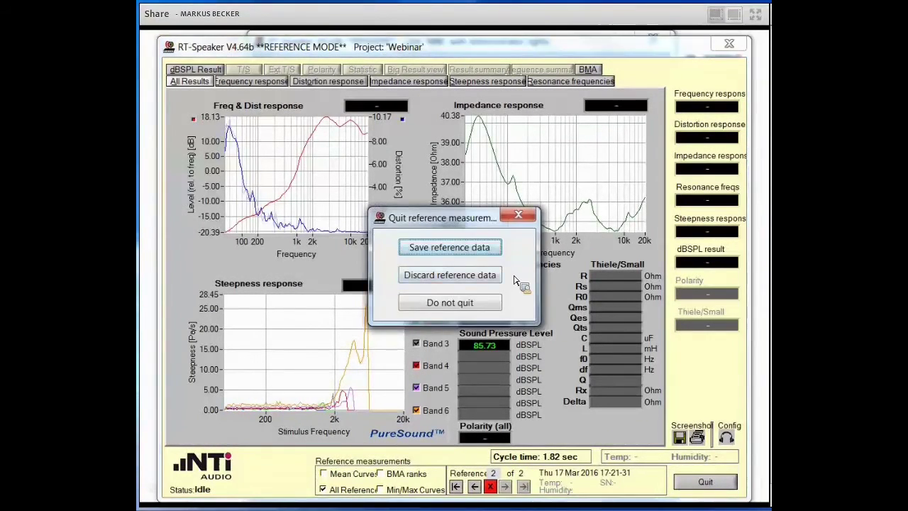
click(473, 251)
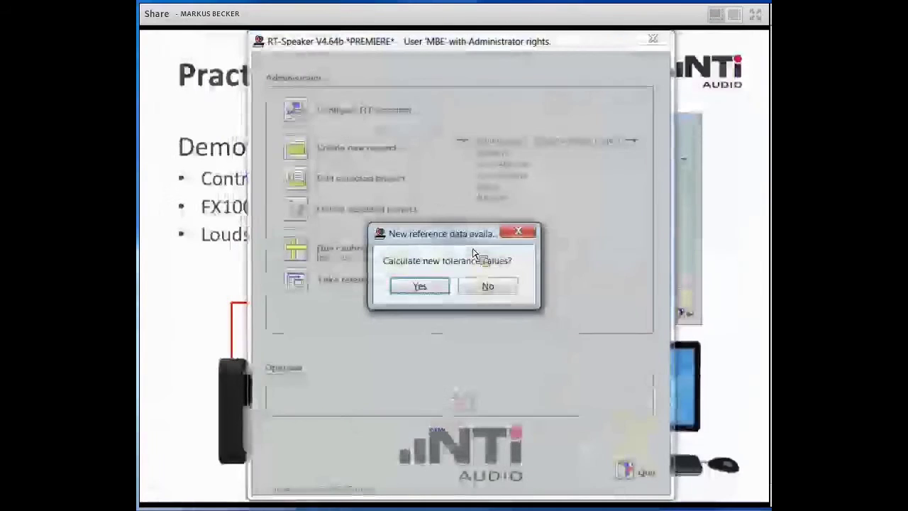
click(420, 286)
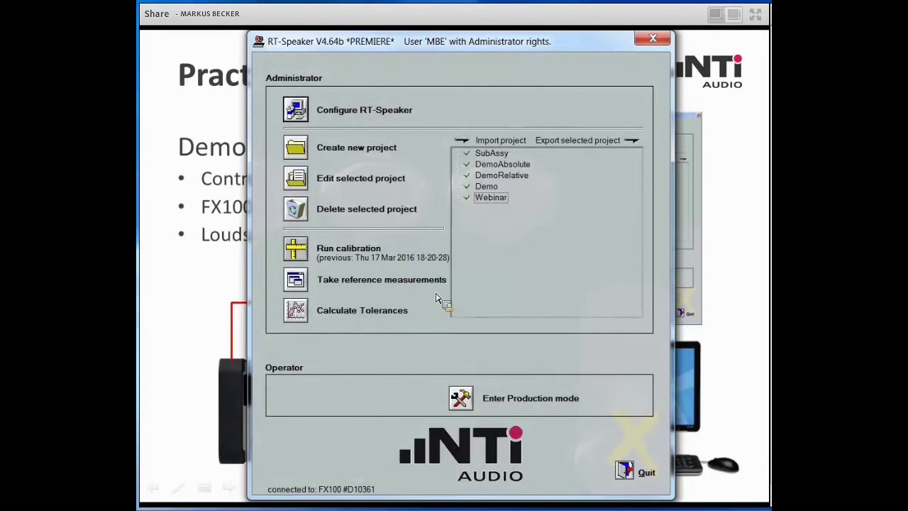
click(461, 401)
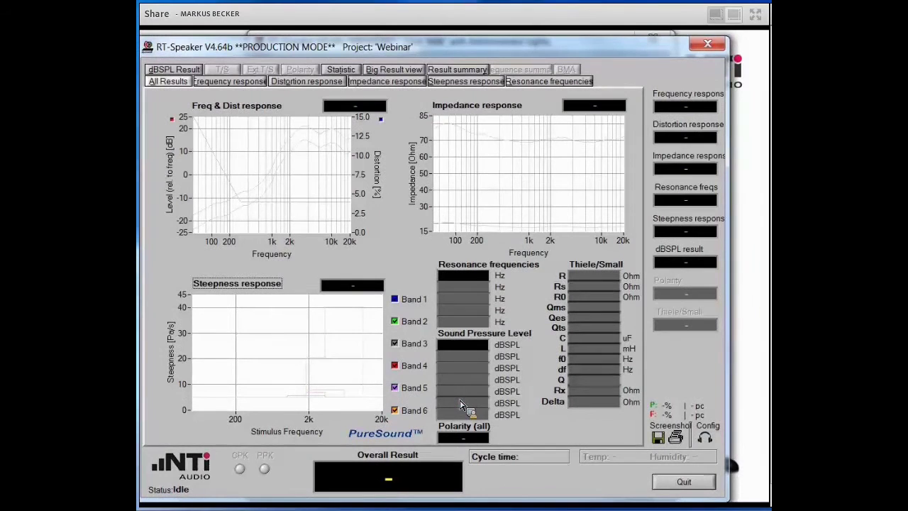
Step: Run two production tests with F1, then go back to the slideshow's Summary slide
key(F1)
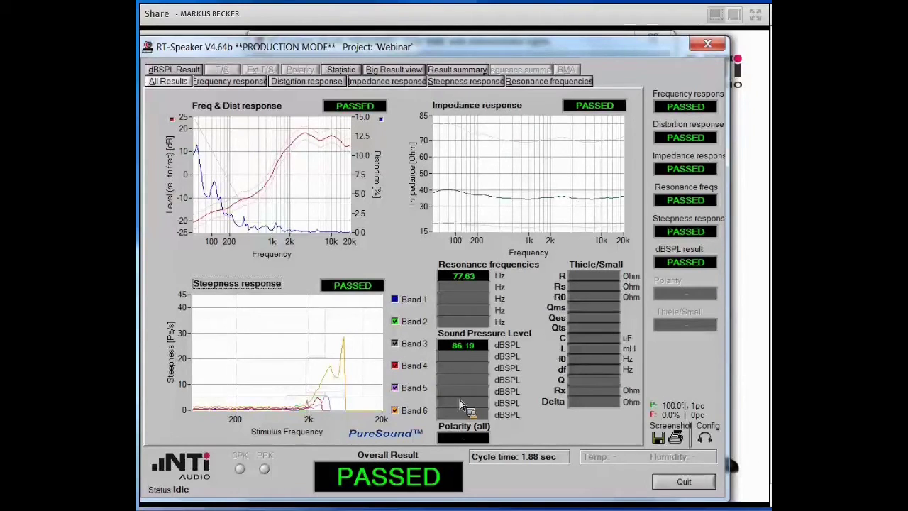
key(space)
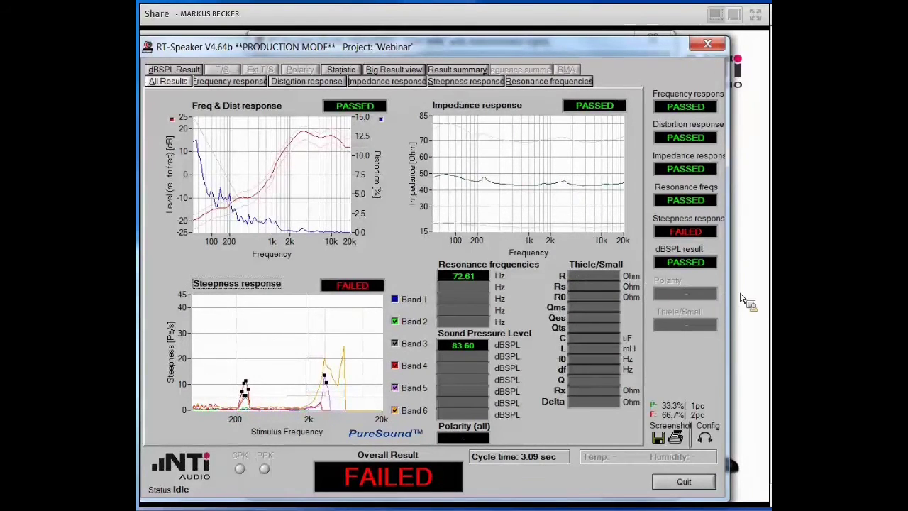
key(alt+Tab)
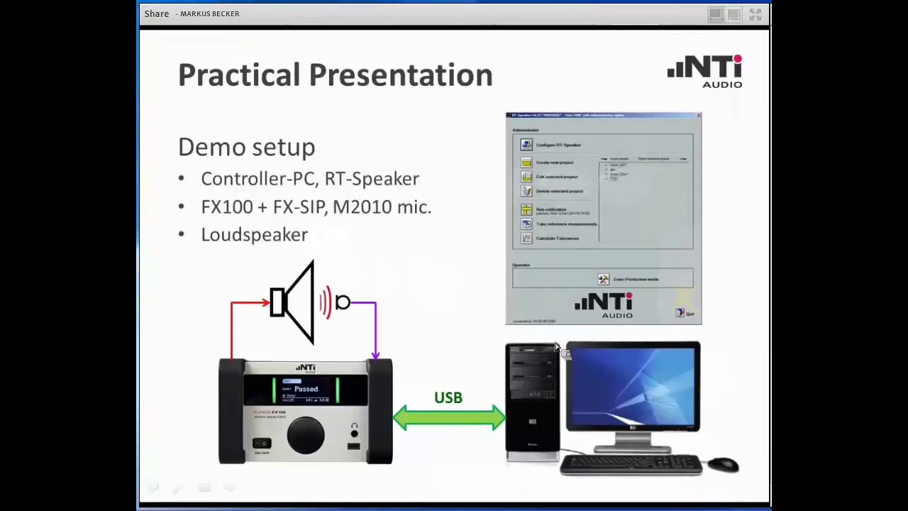
click(383, 402)
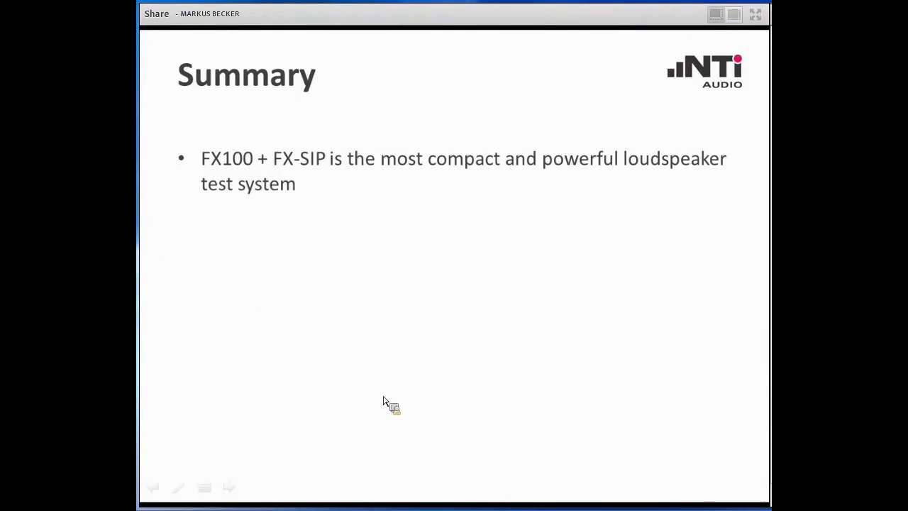